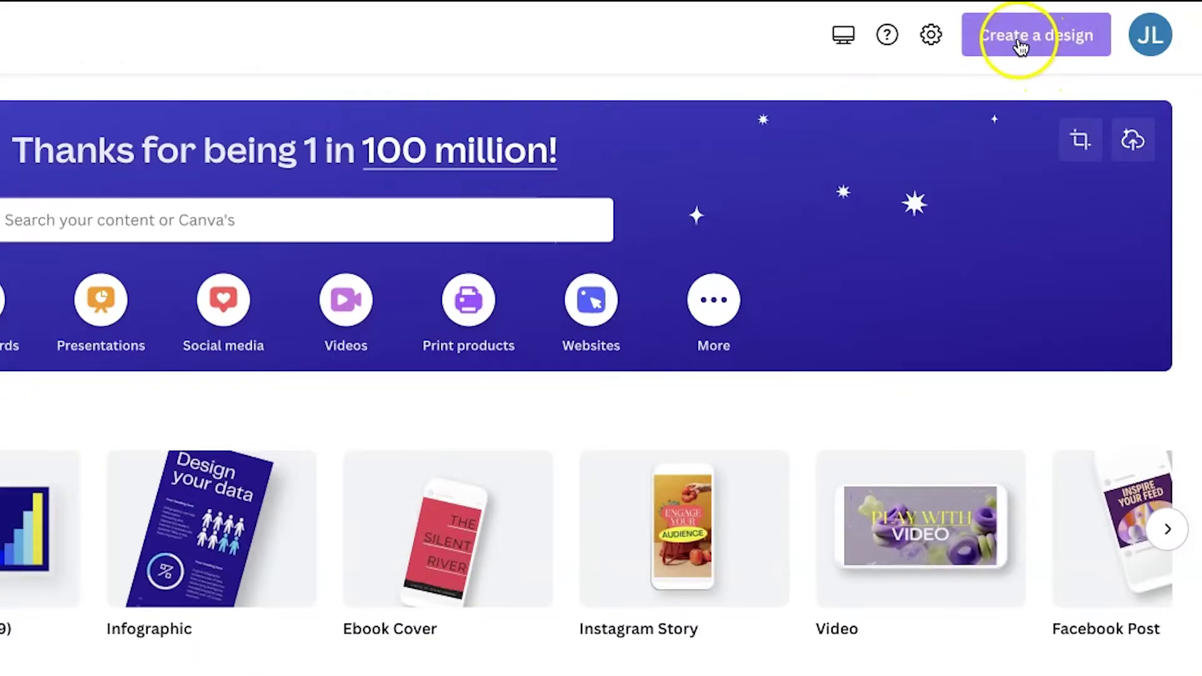
- Bring up the Create a design options at the top right of the Canva home page
click(1097, 20)
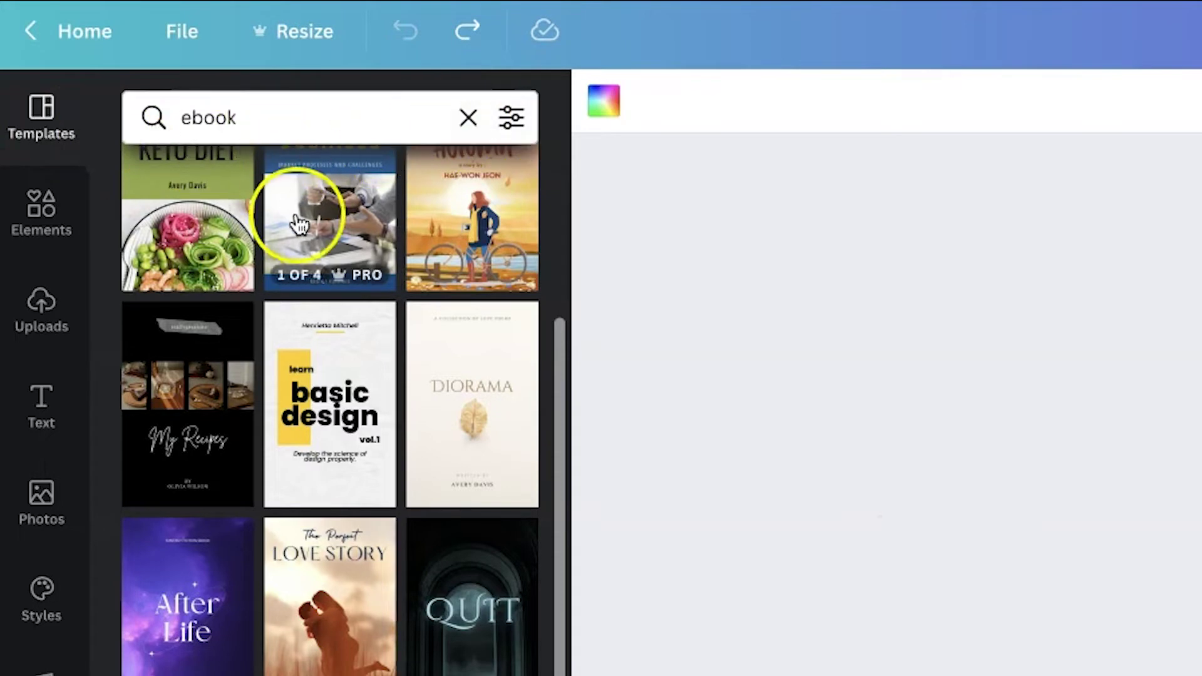
- Browse the ebook templates, filter them by the orange colour, then return to the home page
scroll(303, 317, down, 10)
scroll(330, 407, down, 10)
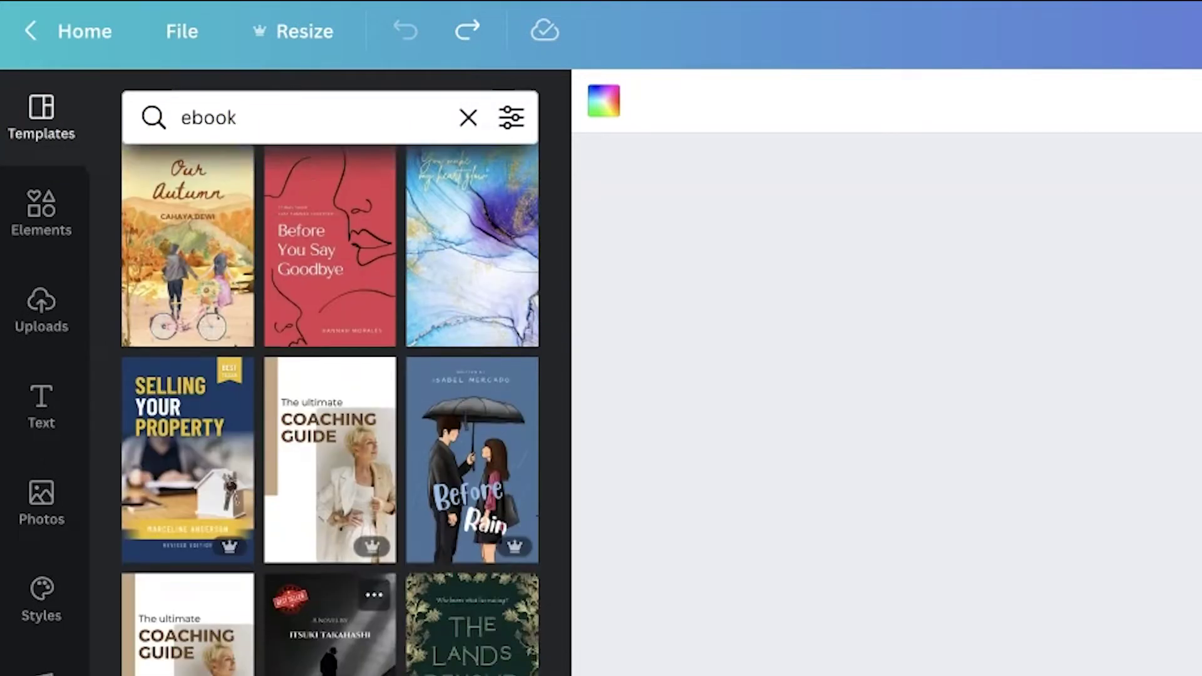
scroll(418, 521, down, 10)
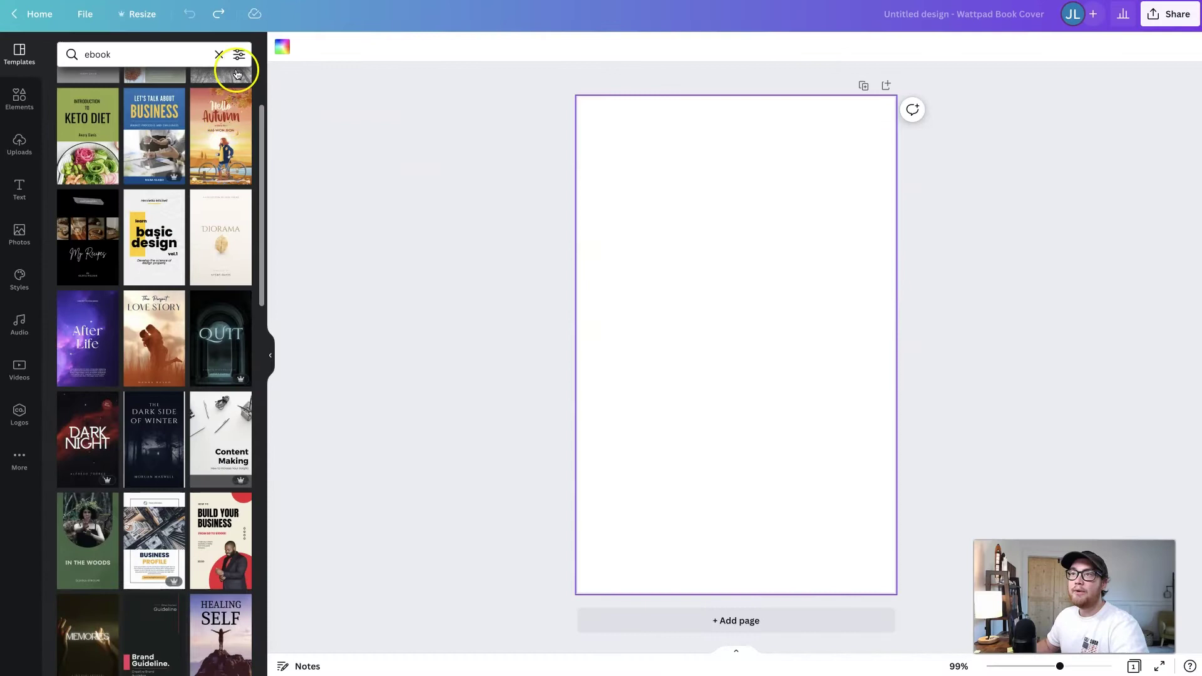
click(239, 55)
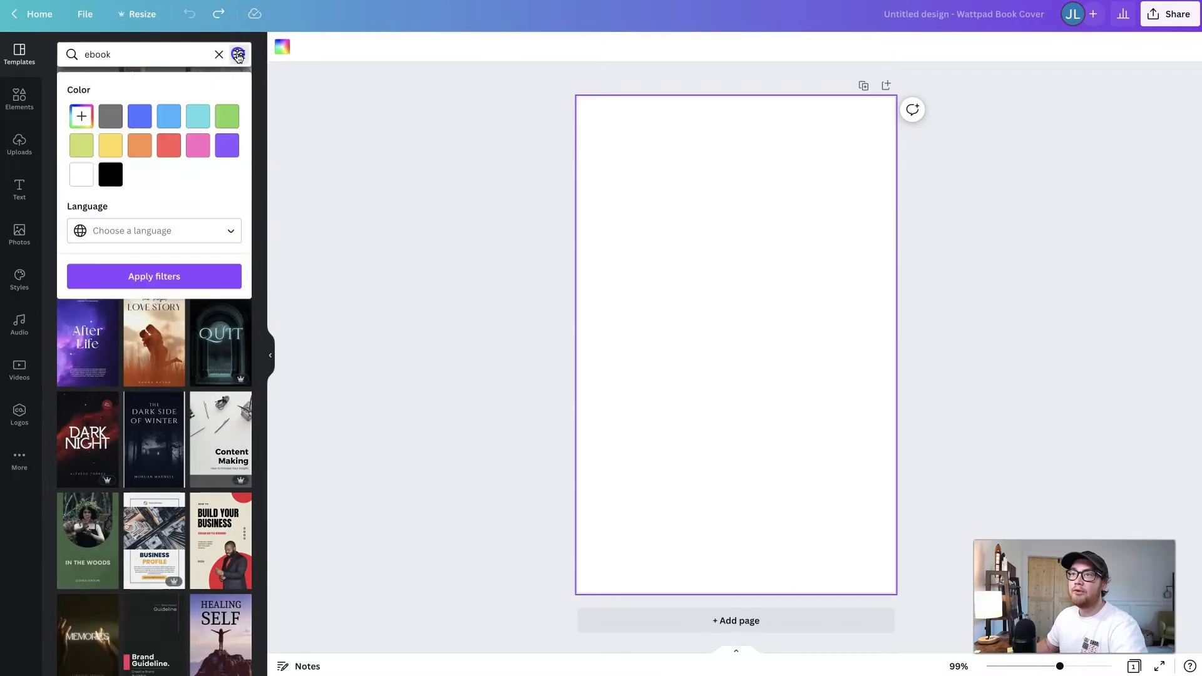
click(138, 149)
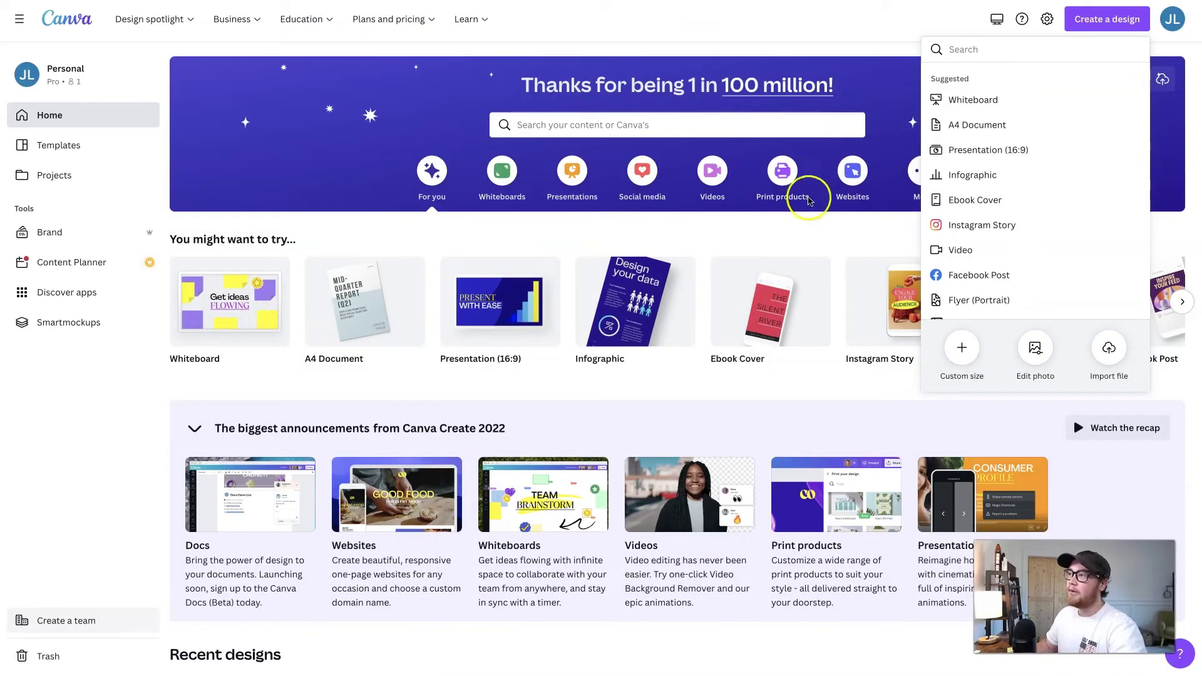
click(804, 216)
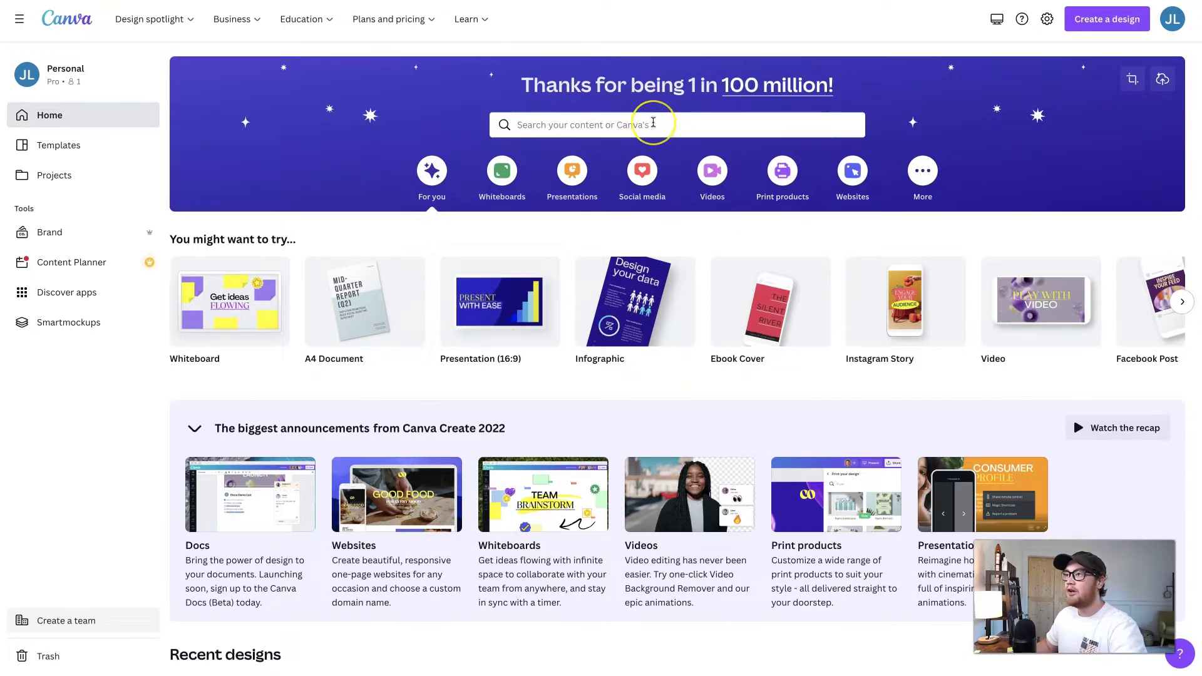
- Search Canva for 'ebook' and choose the 'ebooks' suggestion to list 2,578 templates
click(653, 123)
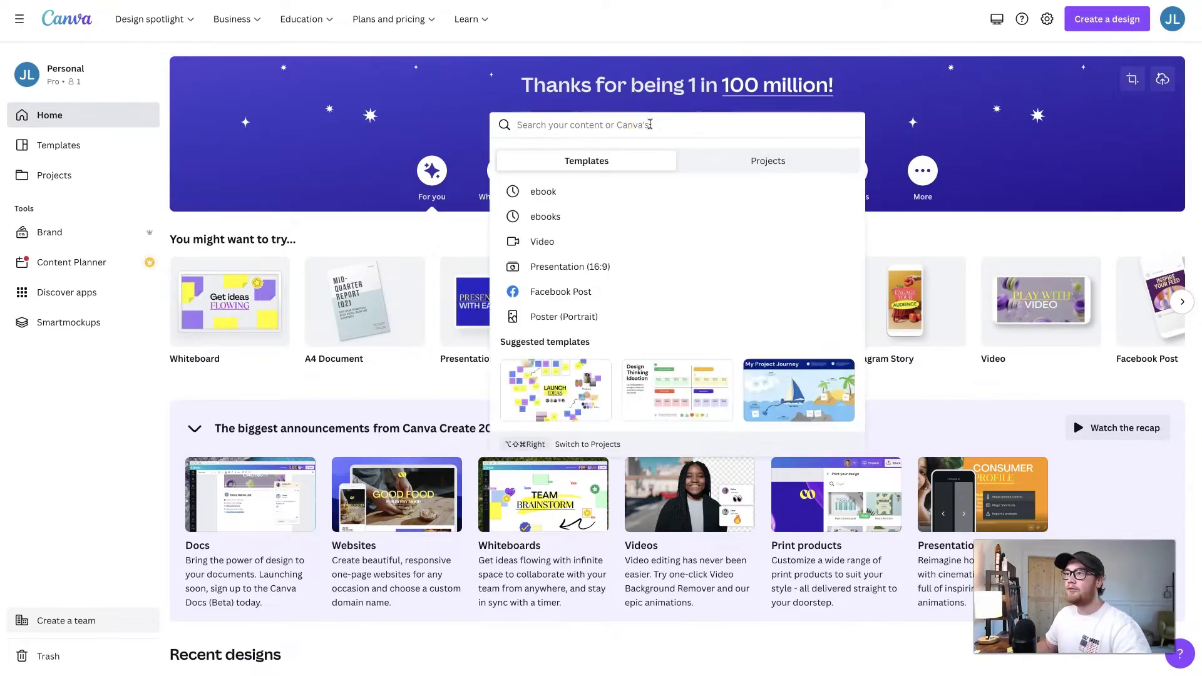
text(ebook)
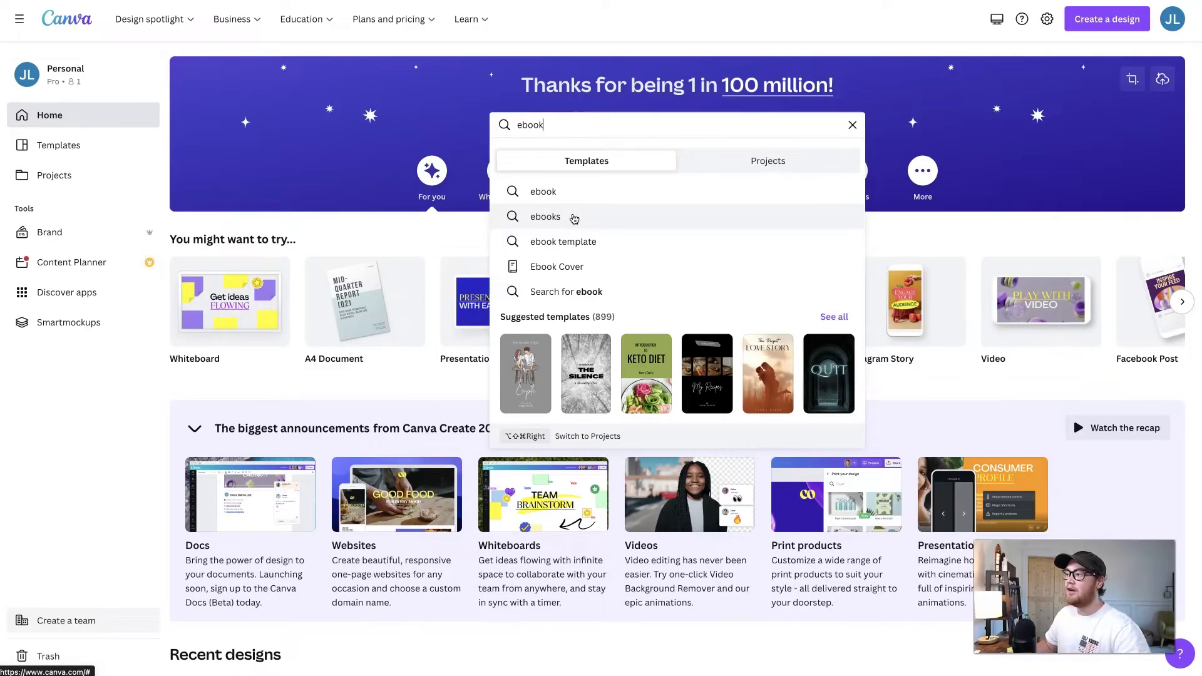
click(575, 217)
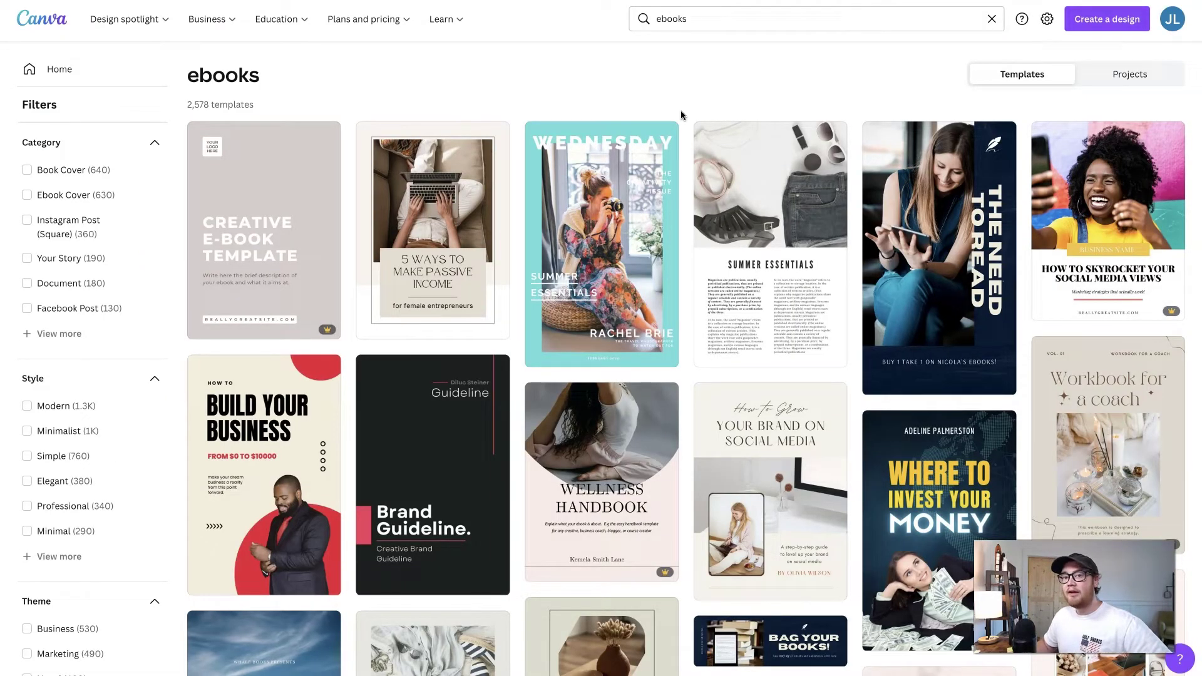
- Preview the Brand Guideline template, then filter the ebooks results to the Document category (177)
scroll(682, 115, down, 1)
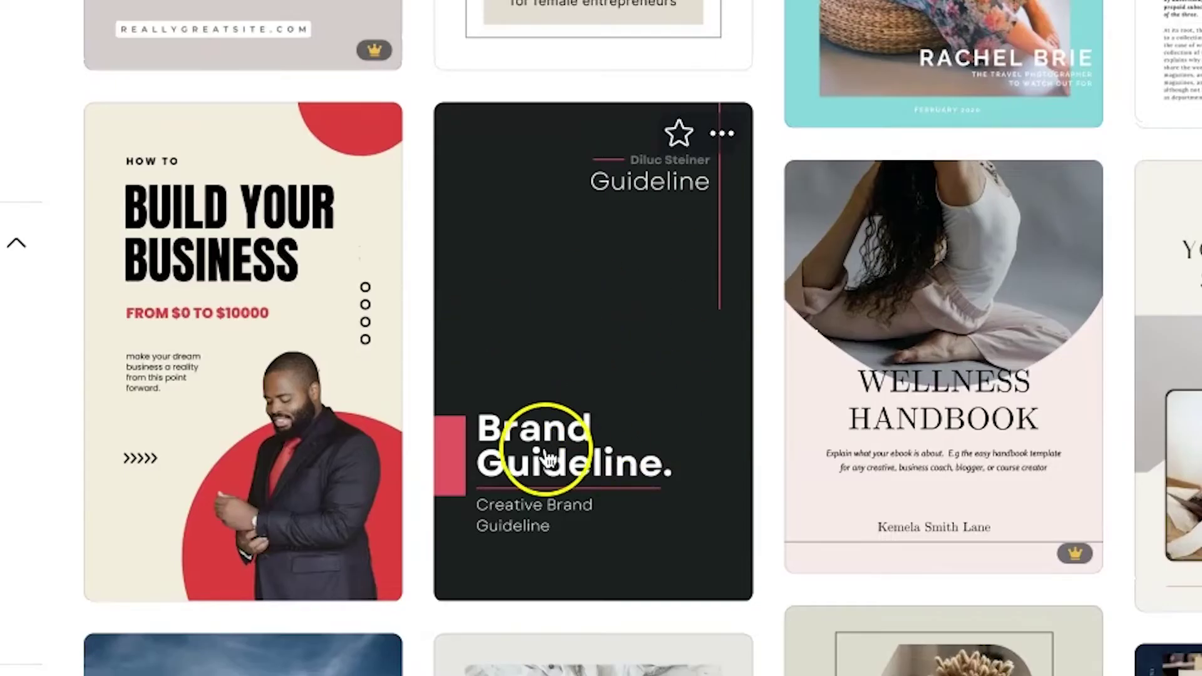
click(546, 460)
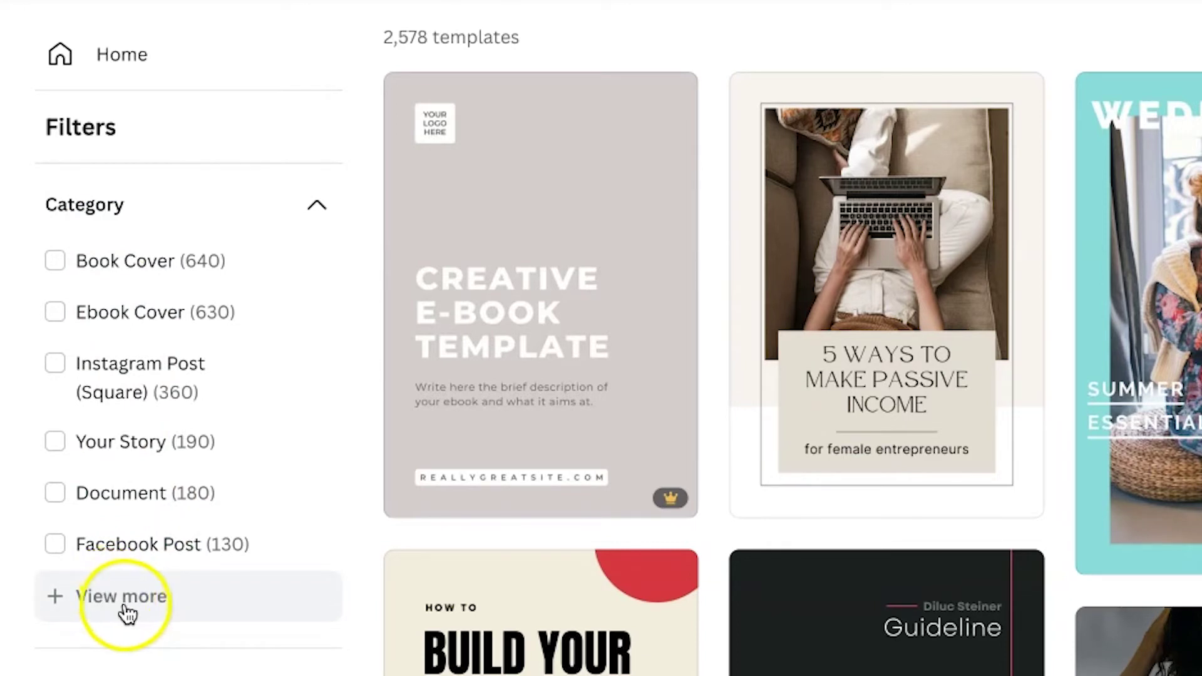
click(112, 497)
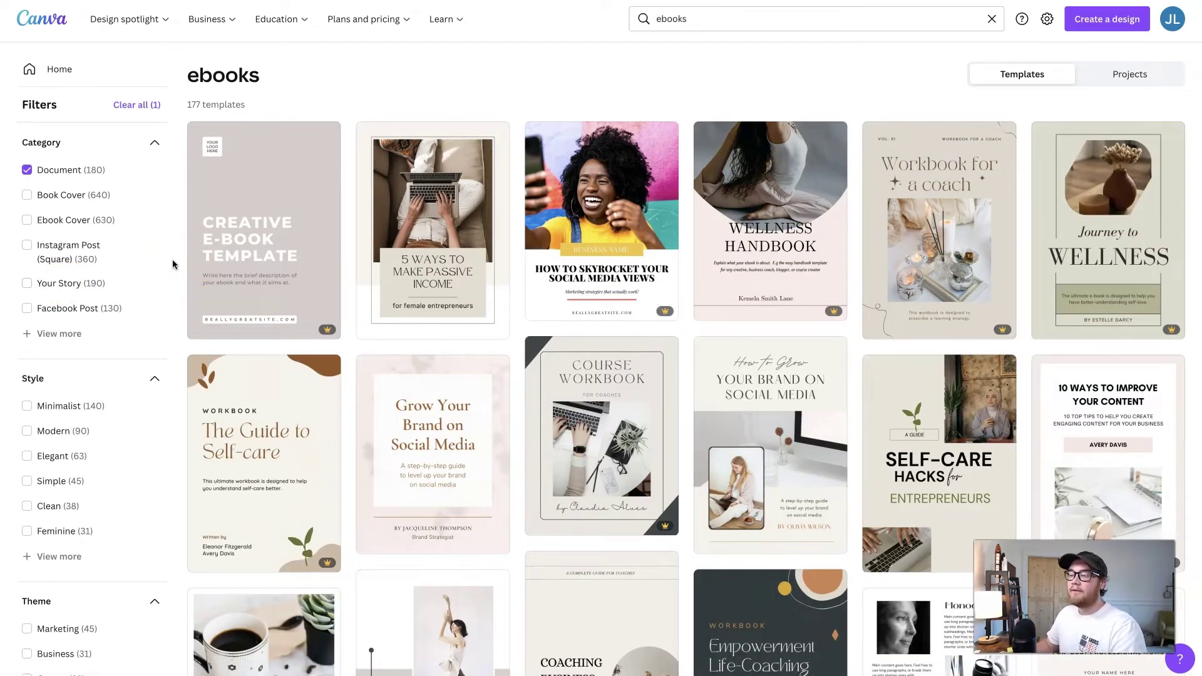
- Review the Style and Theme filters, then choose the Creative E-Book Template thumbnail
scroll(130, 351, down, 2)
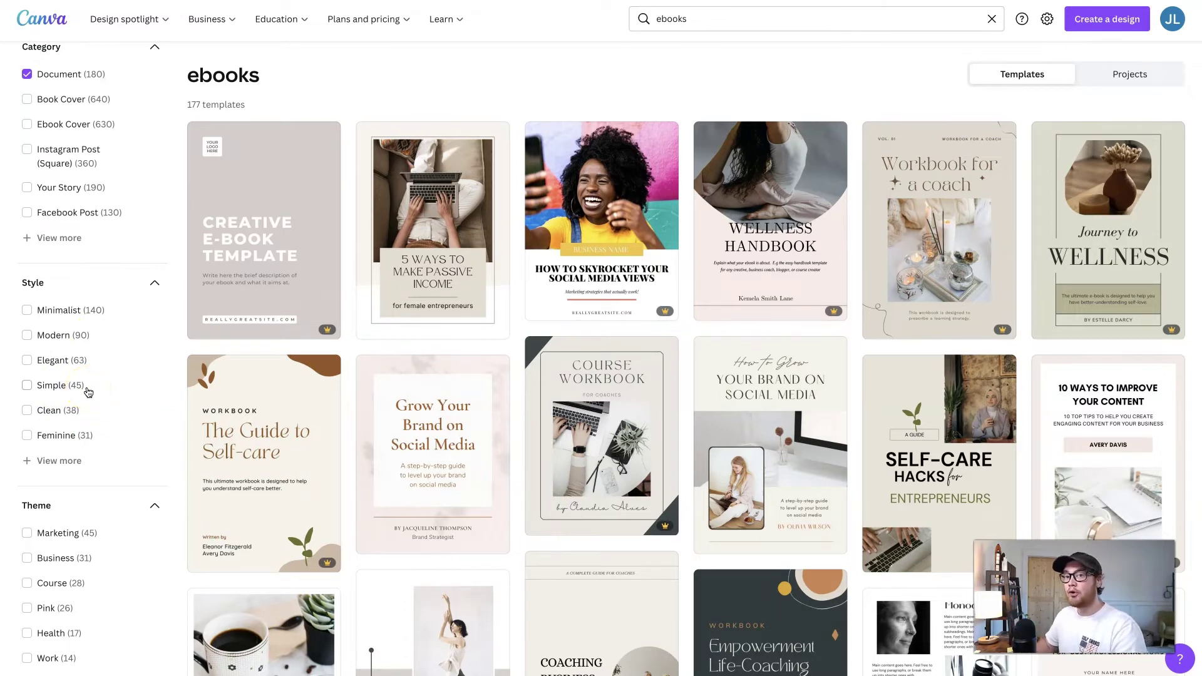
scroll(69, 410, down, 3)
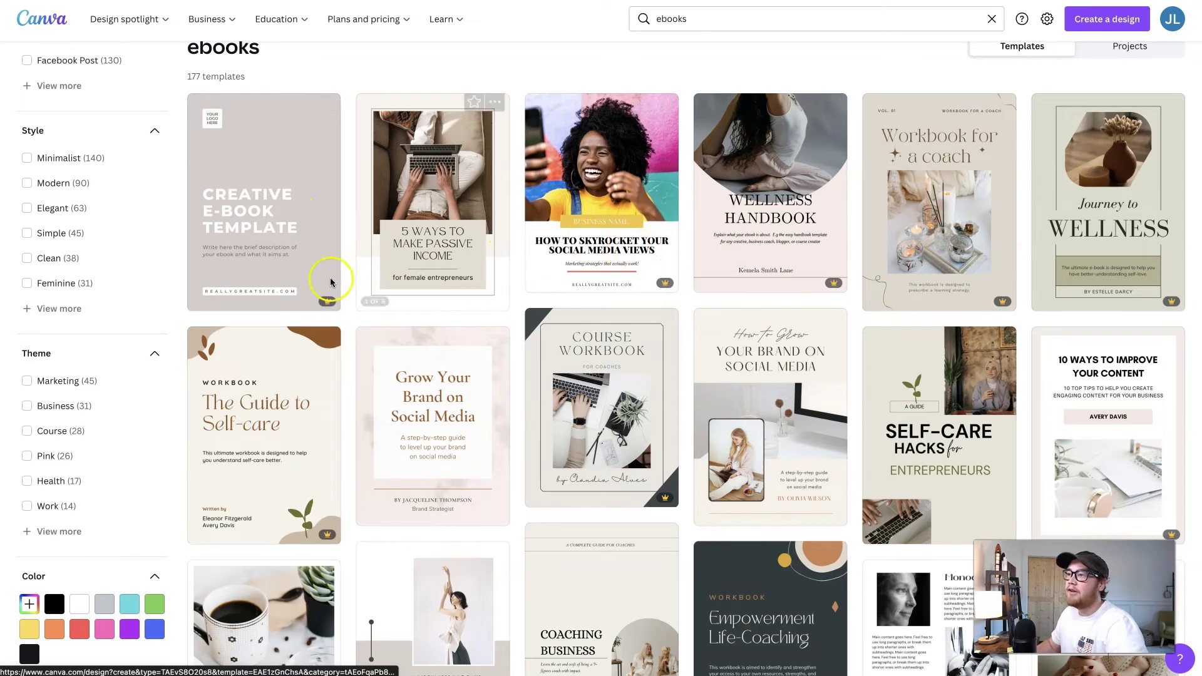
click(192, 309)
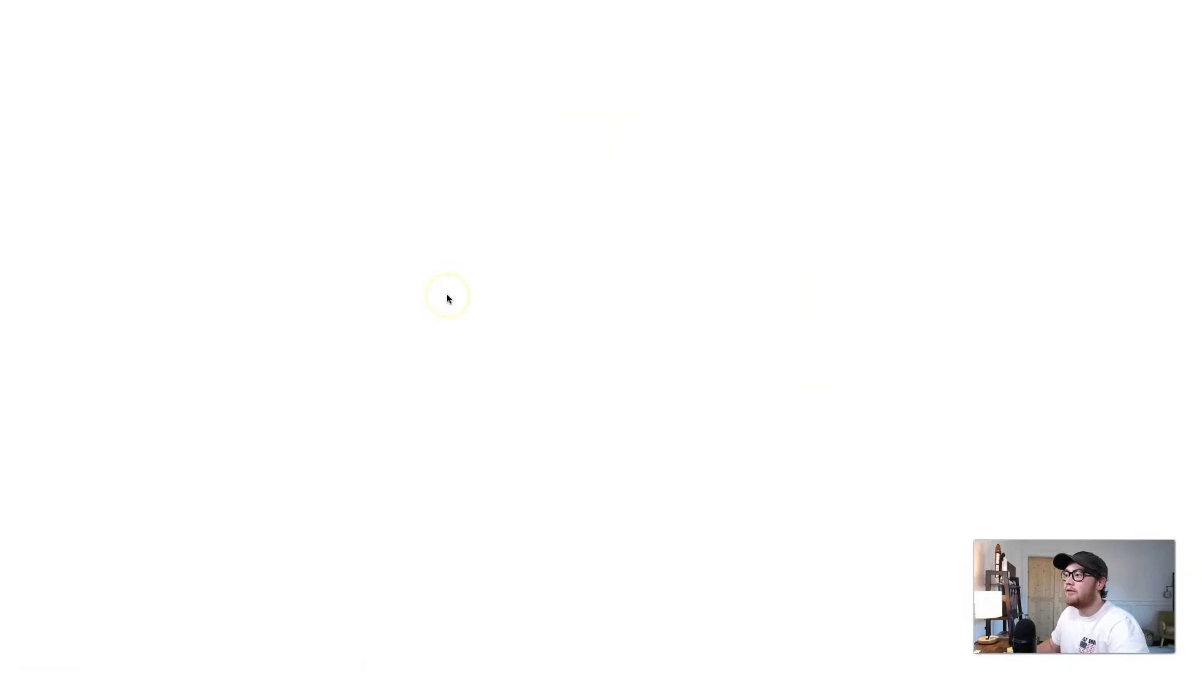
- Scroll through the Soft Pink Modern E-Book pages, selecting the Introduction page and page 3 bio text
scroll(565, 350, down, 10)
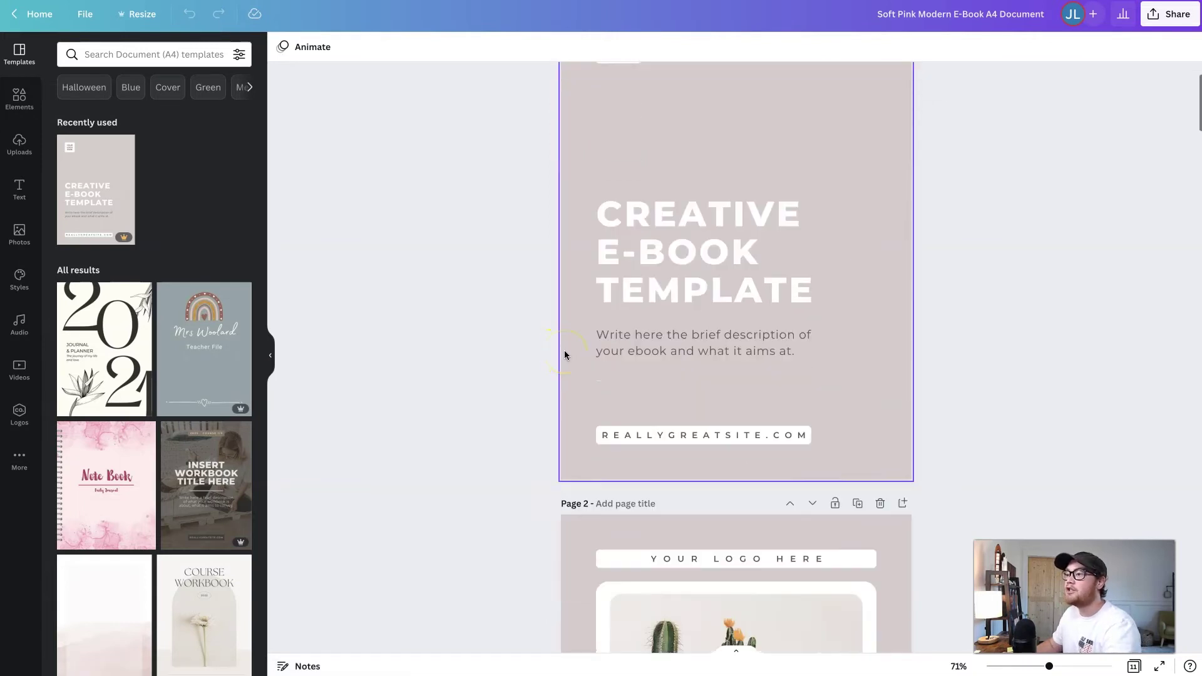
scroll(597, 426, down, 6)
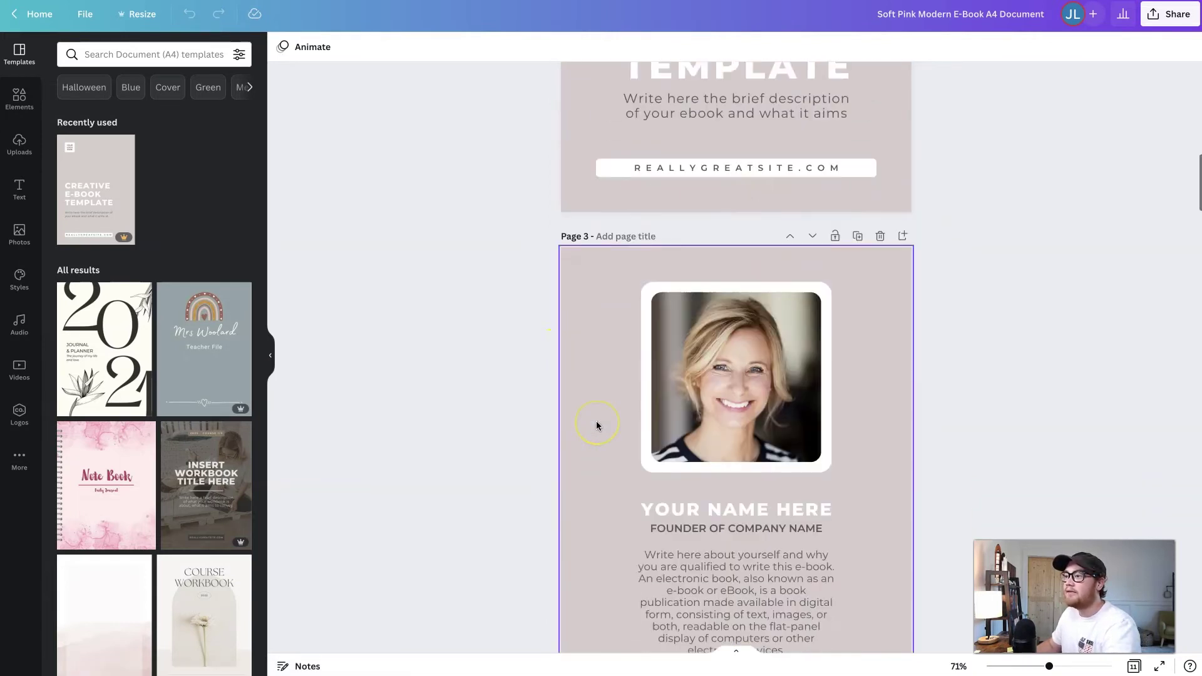
scroll(597, 424, down, 8)
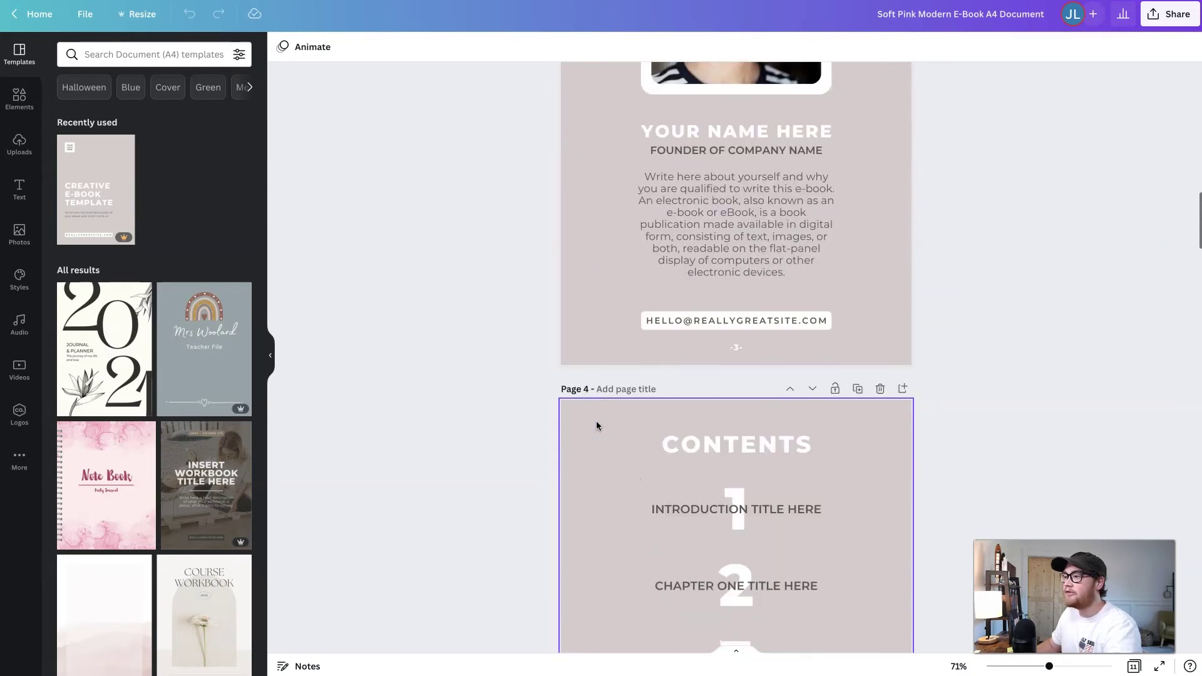
scroll(595, 424, down, 6)
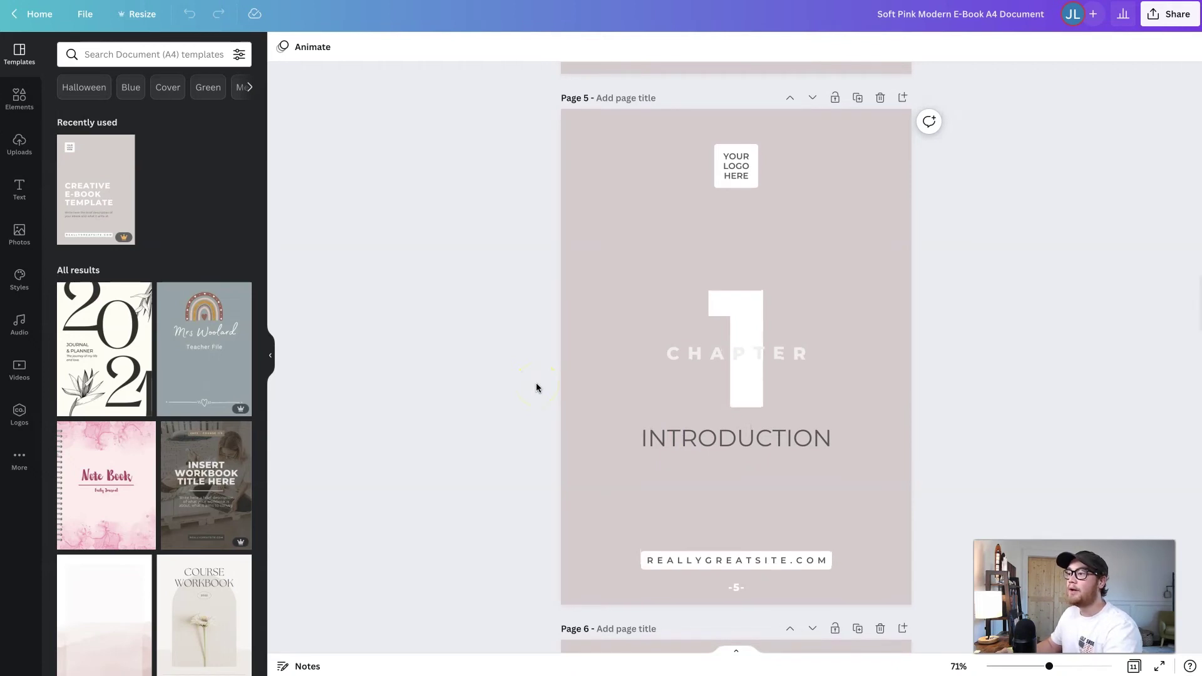
click(590, 328)
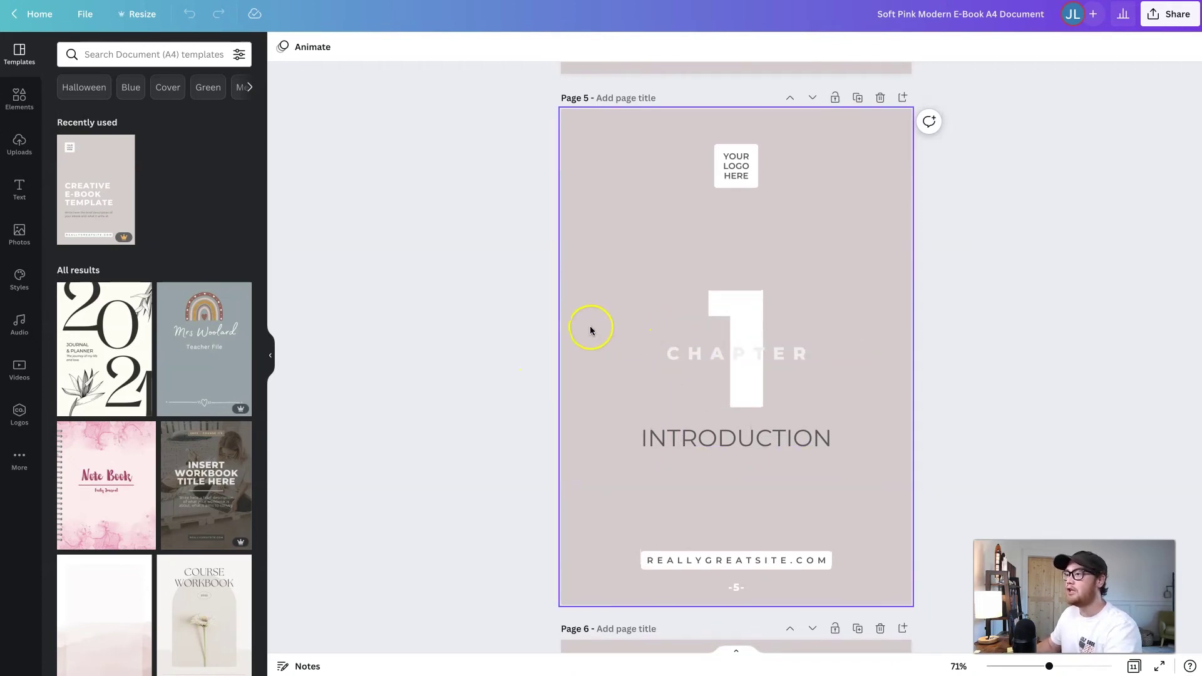
scroll(590, 330, up, 10)
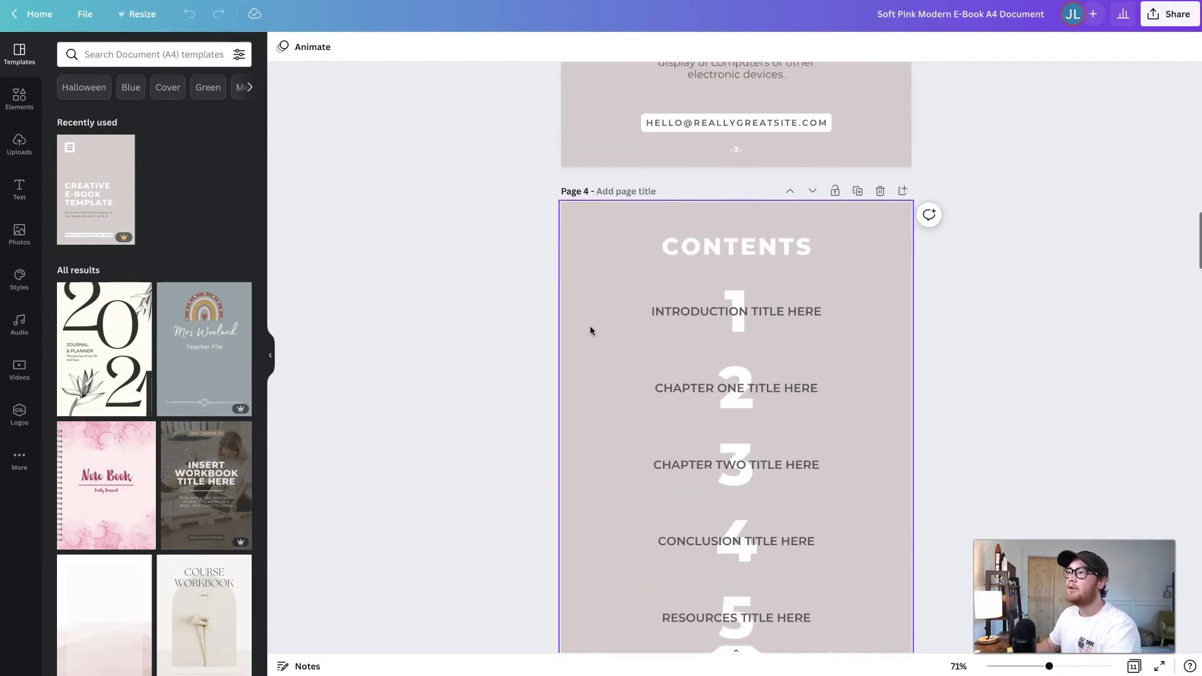
scroll(589, 330, up, 5)
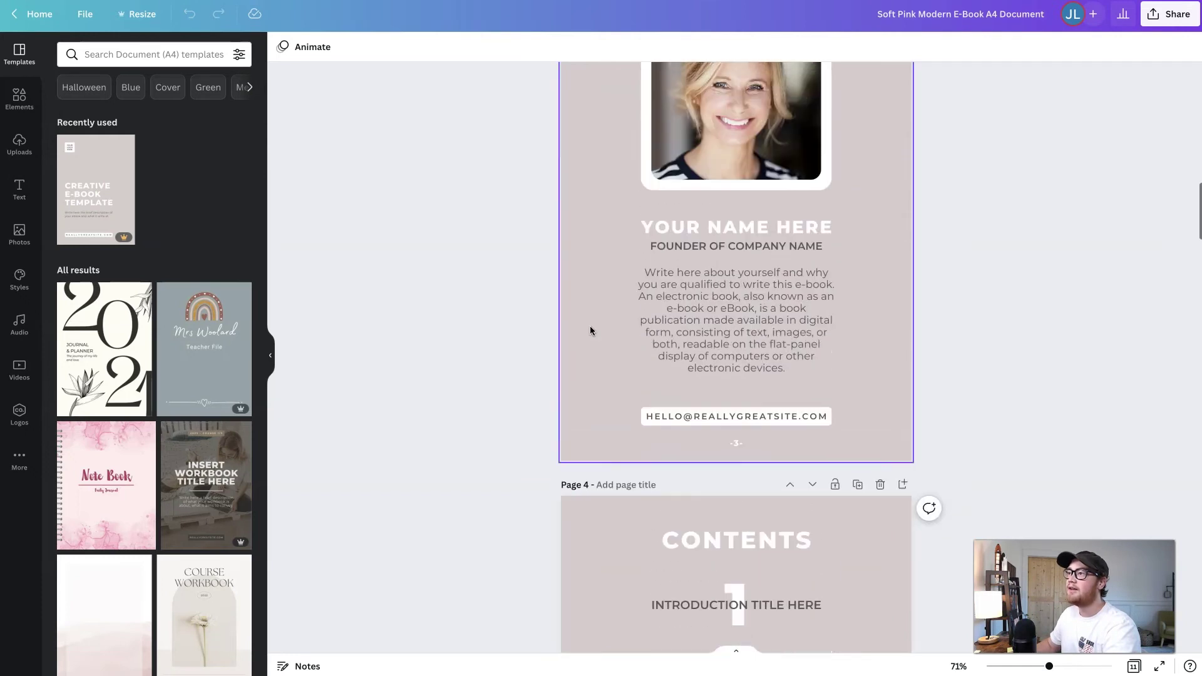
click(646, 290)
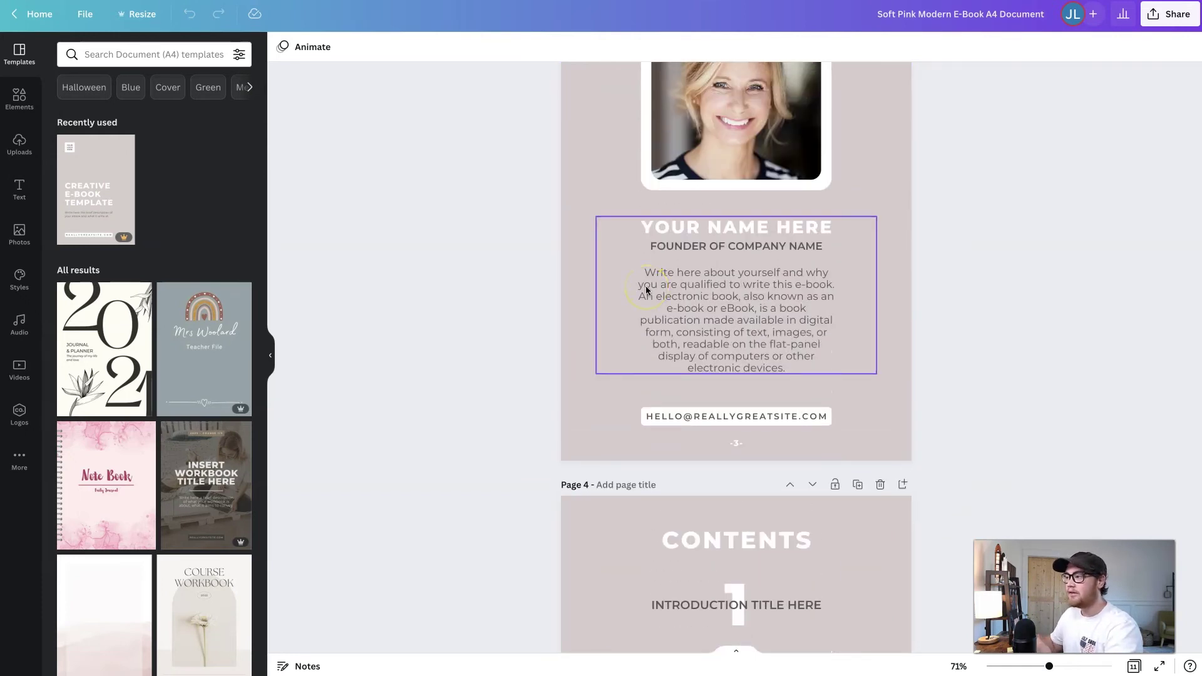
scroll(547, 291, up, 2)
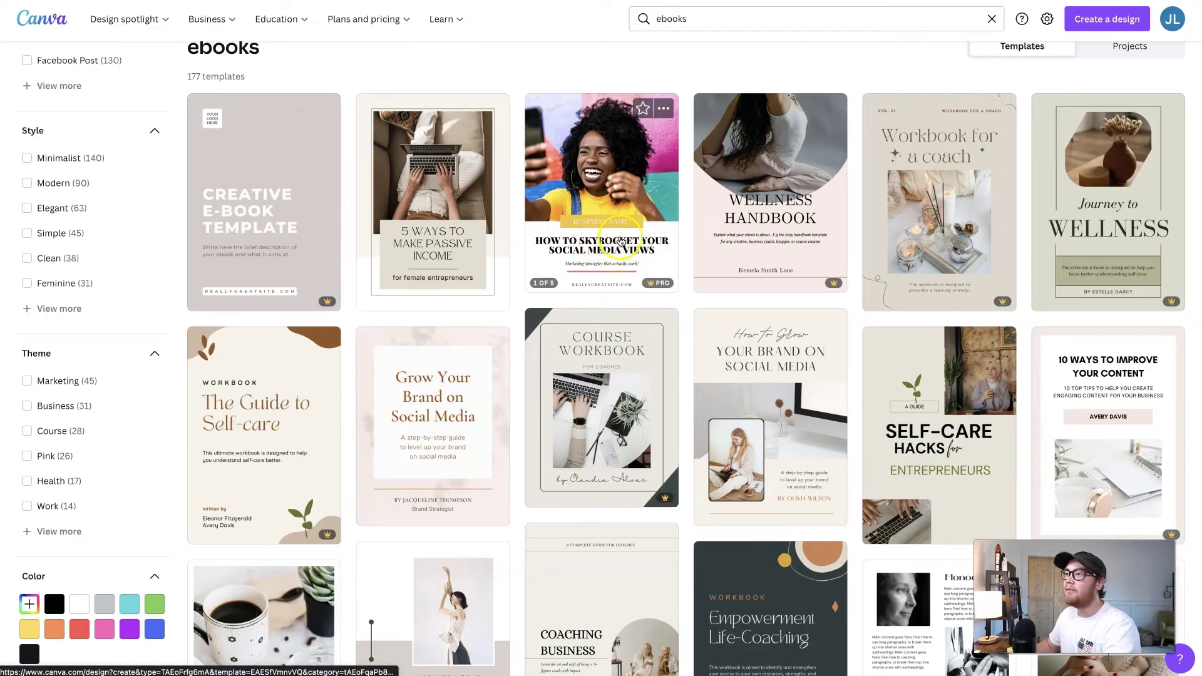
- Open the plant-based proteins checklist template and scroll through its four pages
scroll(1113, 408, down, 10)
click(1113, 408)
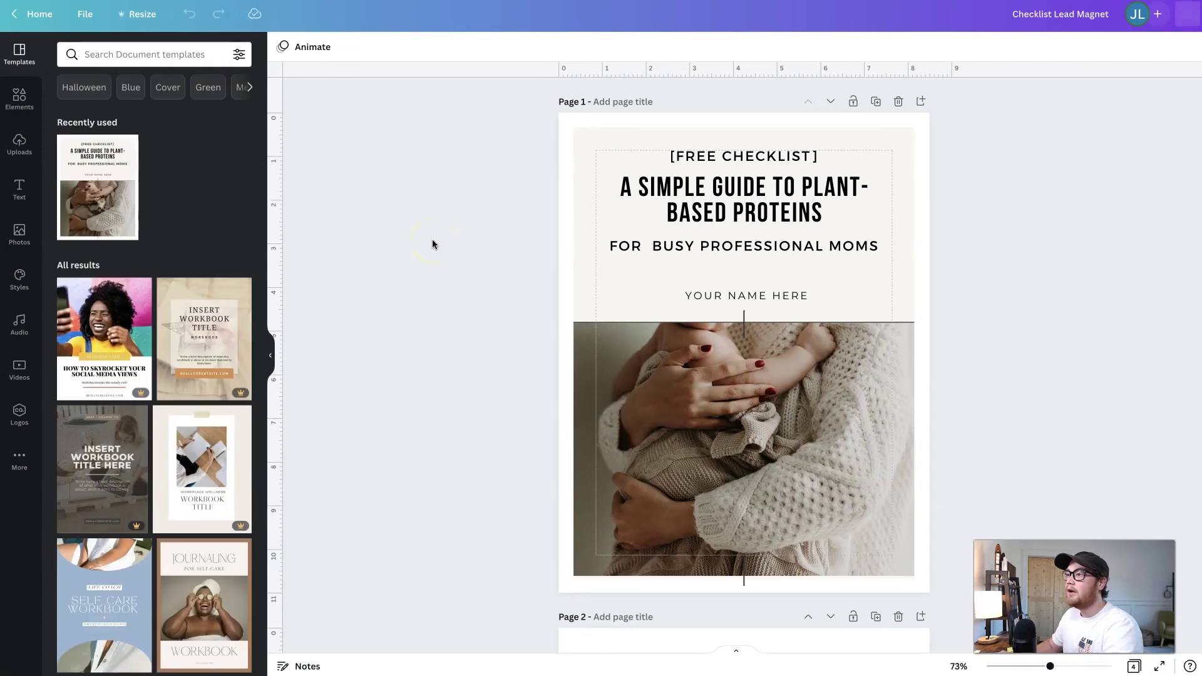
scroll(718, 373, down, 10)
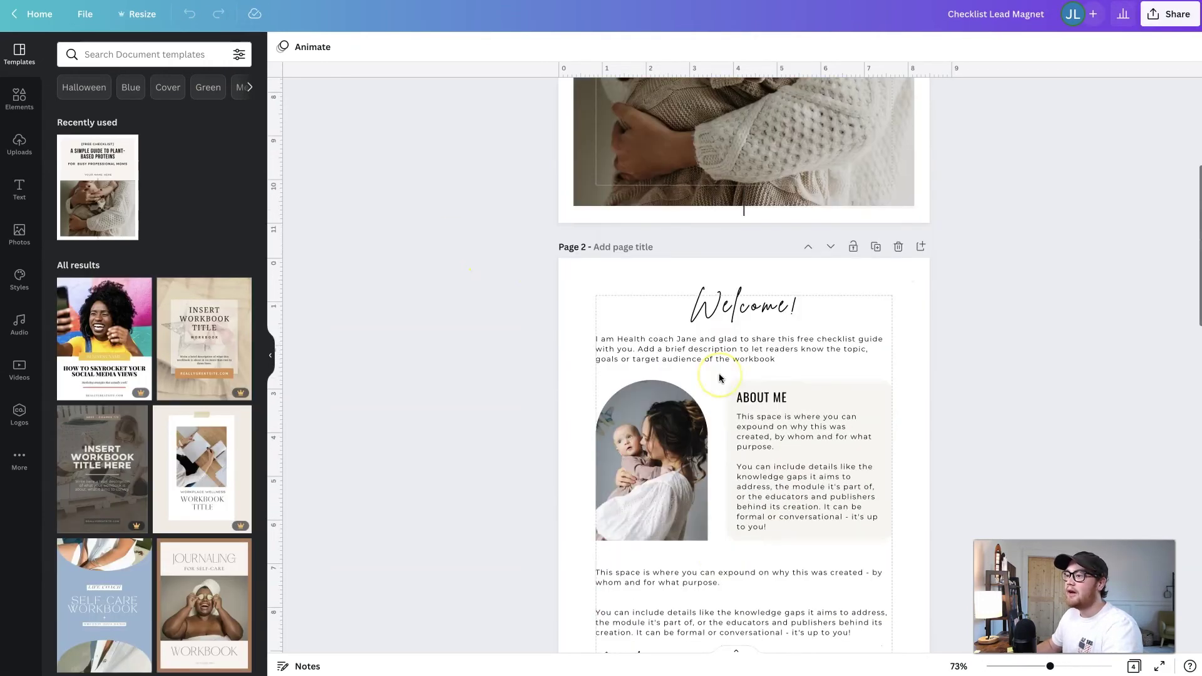
scroll(756, 376, down, 6)
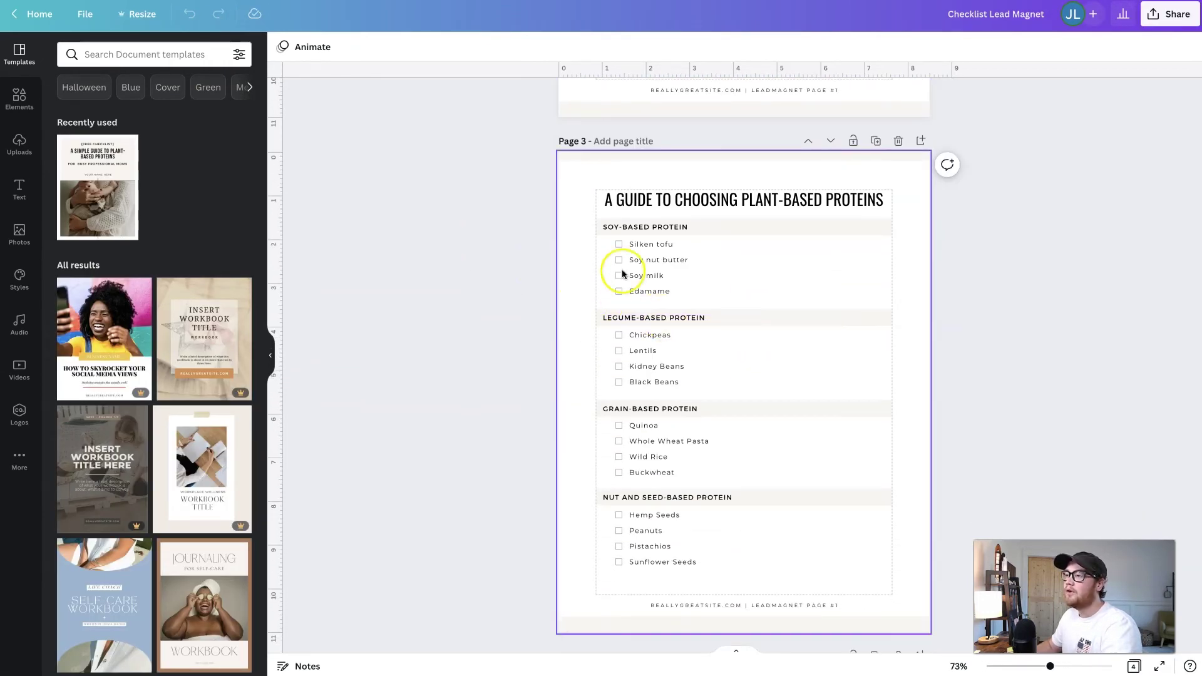
scroll(655, 514, down, 8)
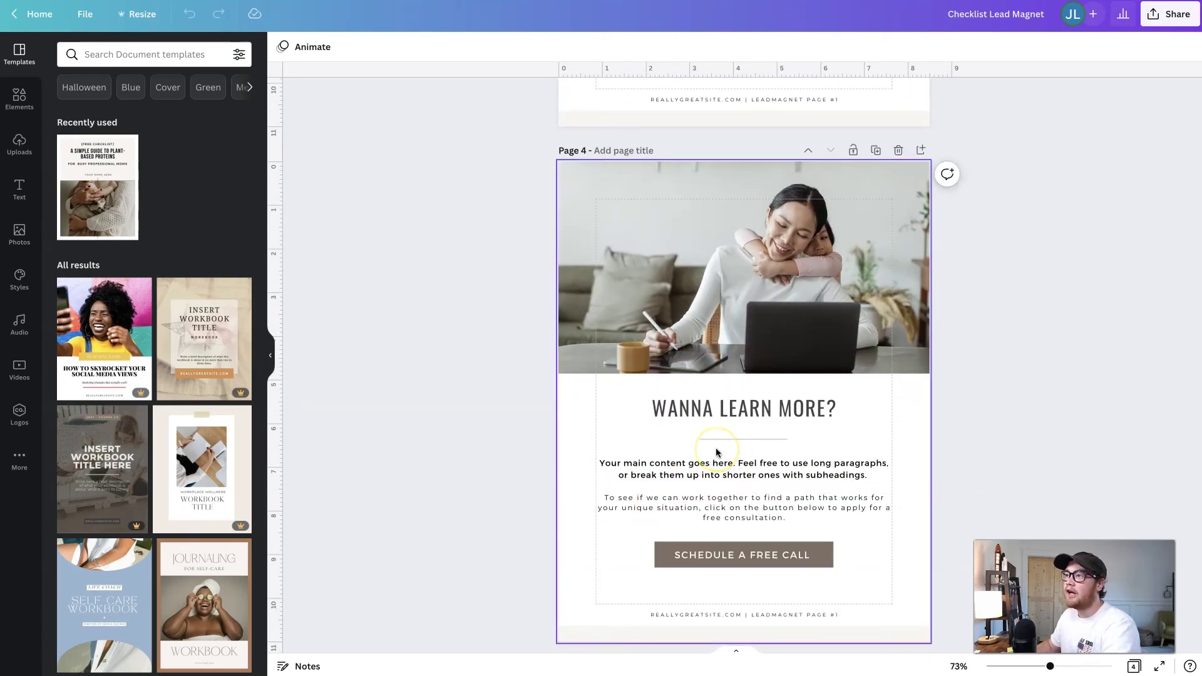
scroll(716, 452, up, 20)
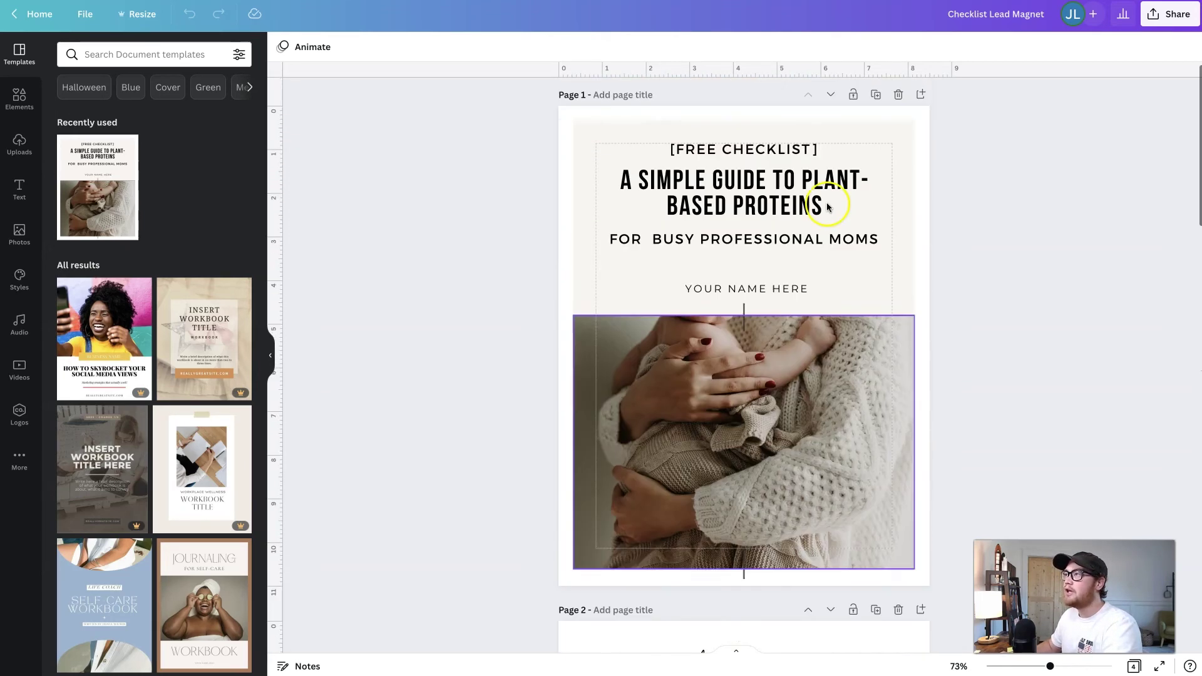